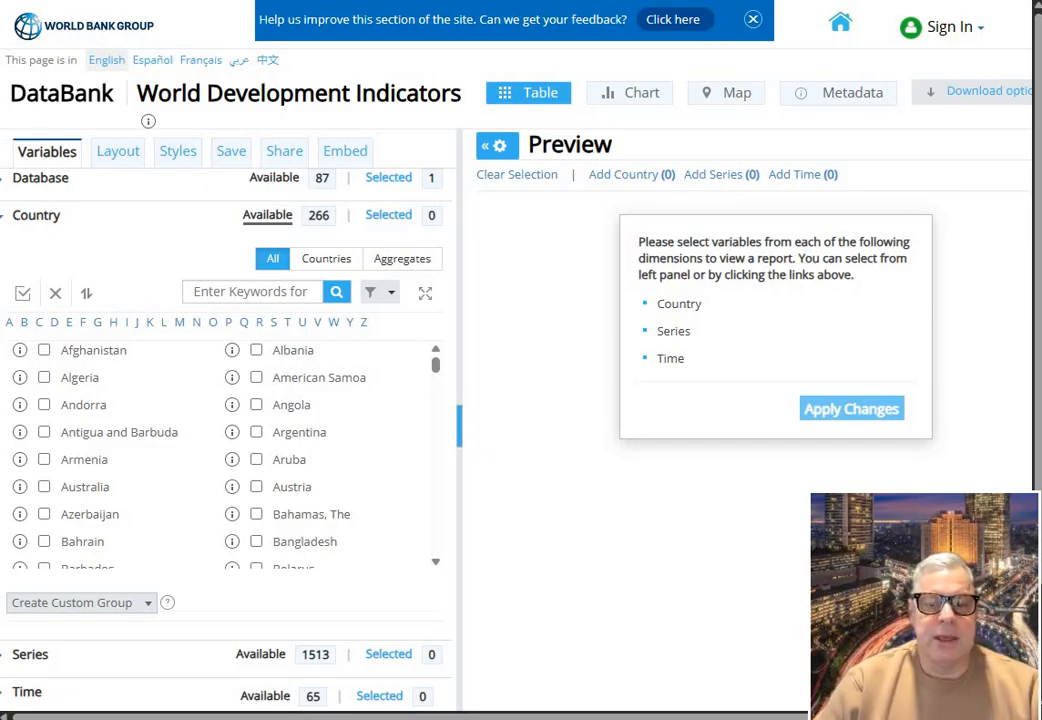
Step: Limit the country list to individual countries in the Sub-Saharan Africa region and select all of them
click(326, 259)
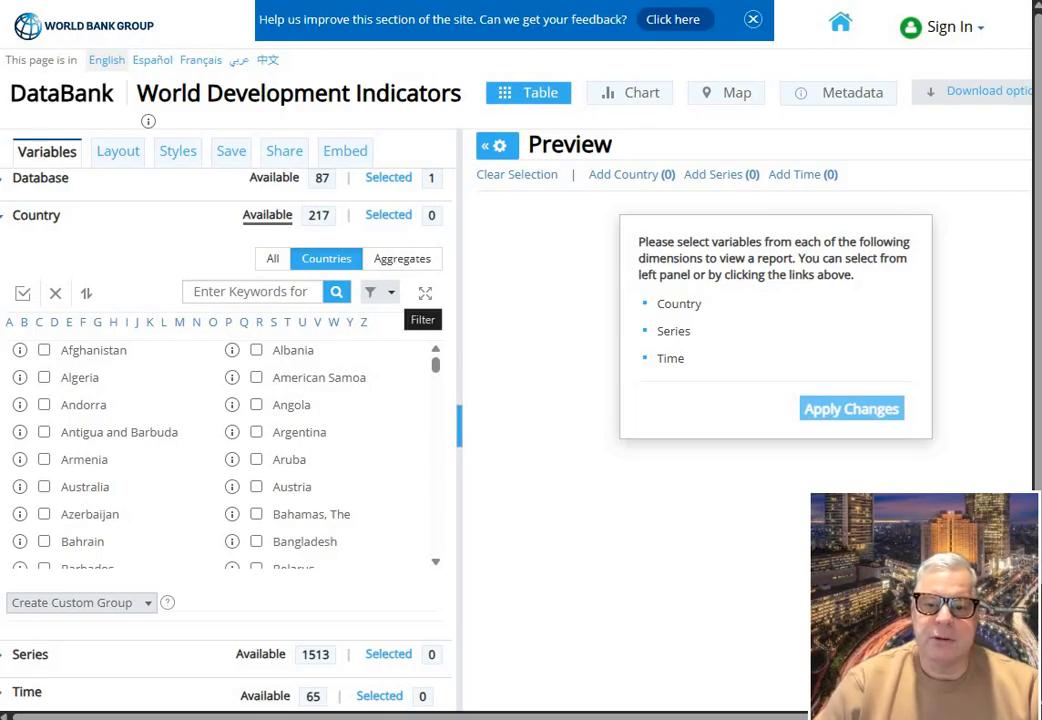
click(378, 292)
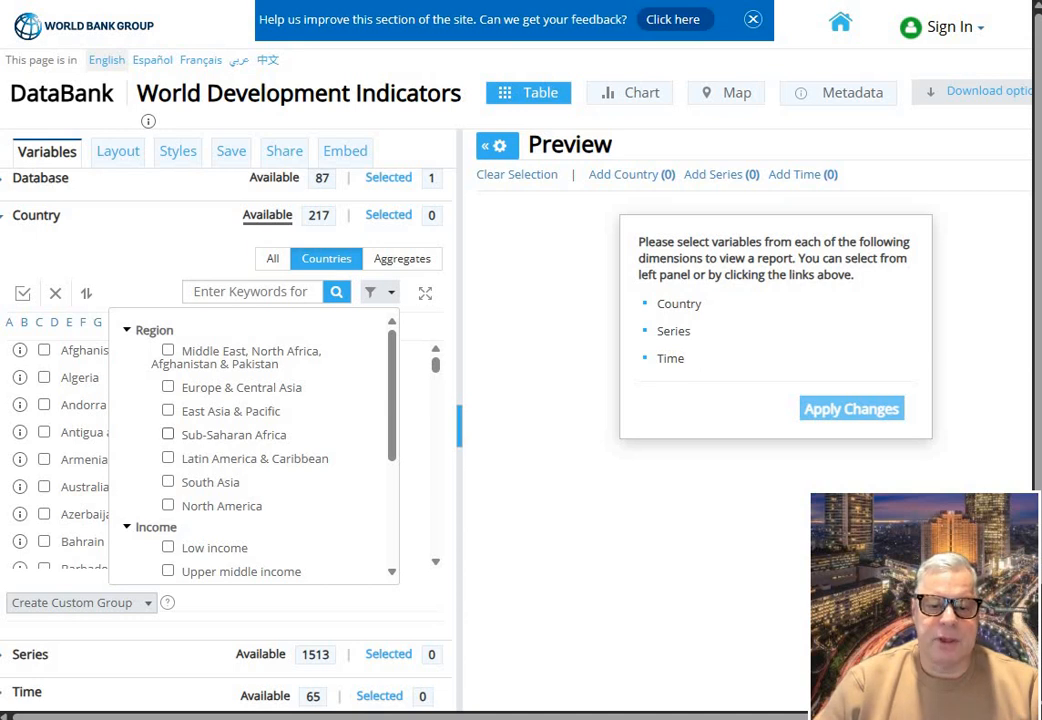
click(168, 434)
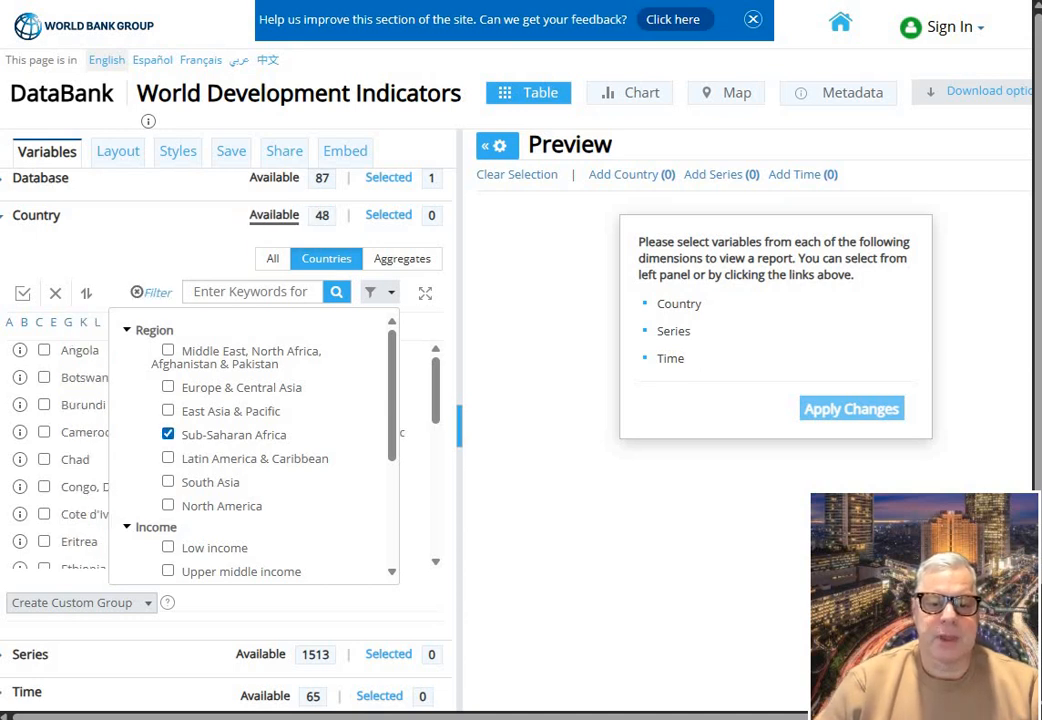
click(381, 292)
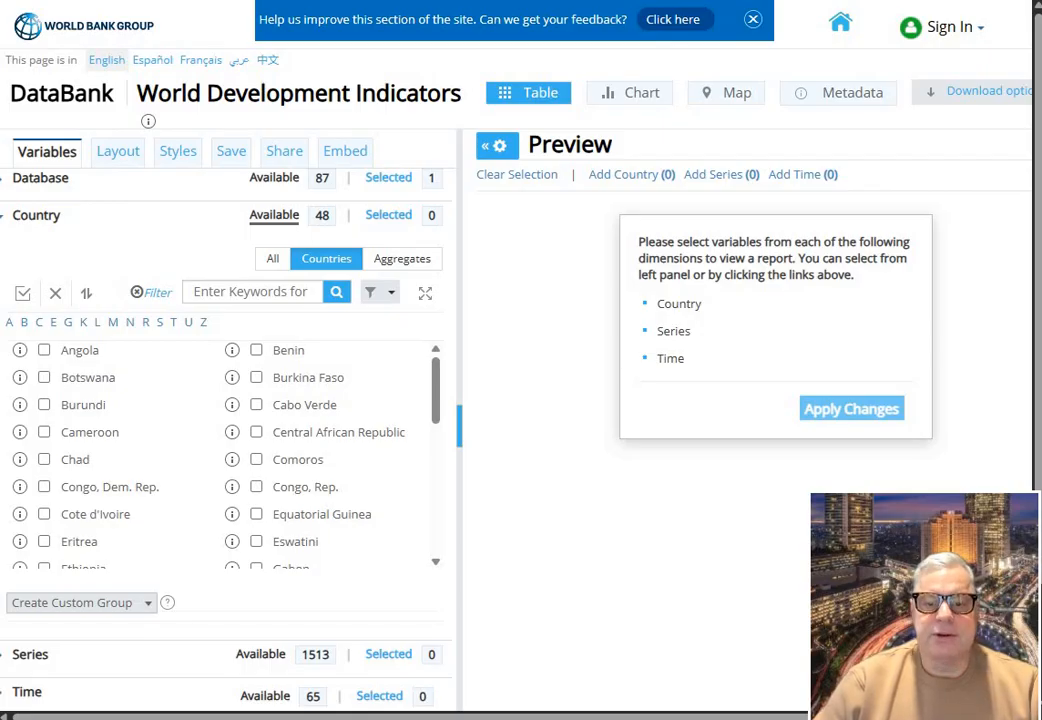
scroll(225, 455, down, 5)
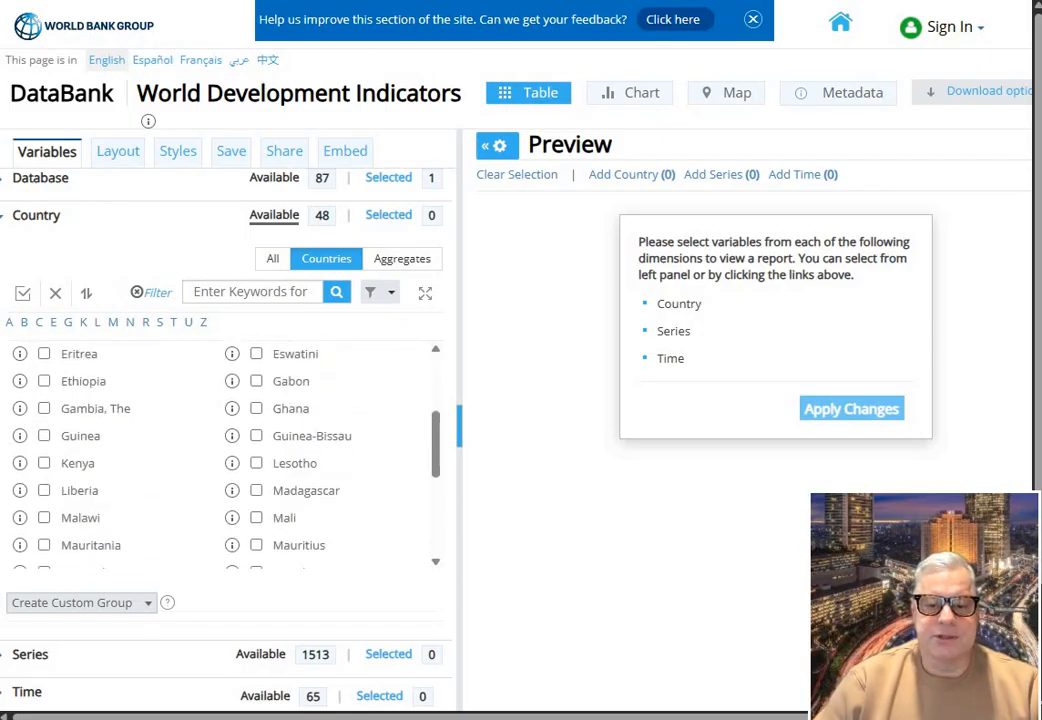
scroll(225, 455, up, 5)
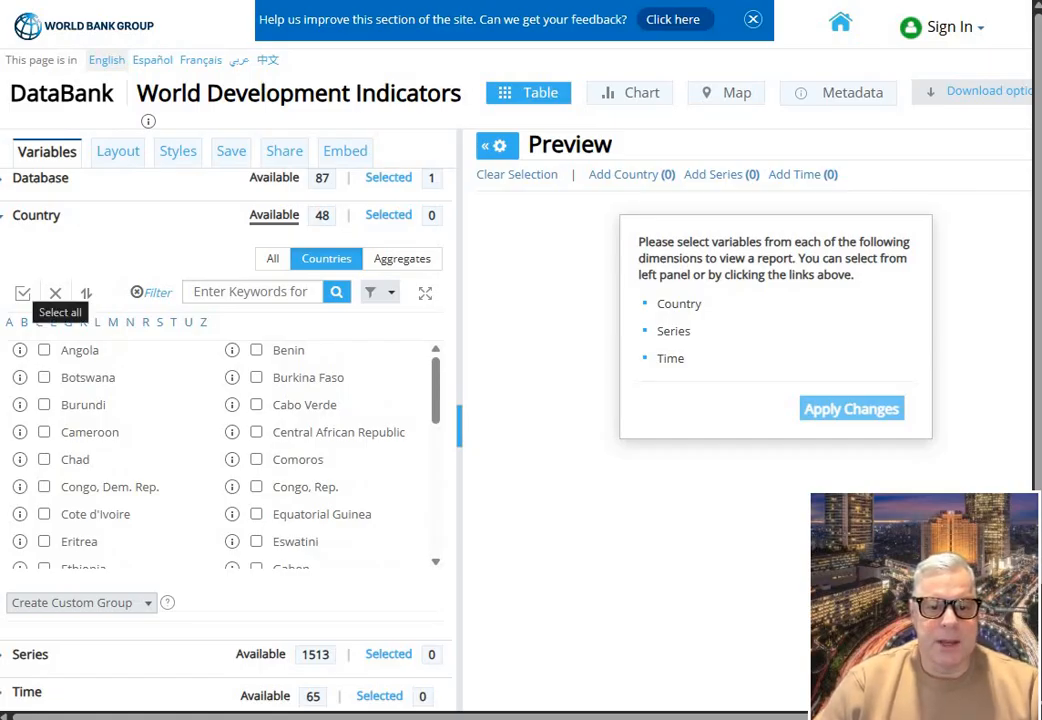
click(22, 292)
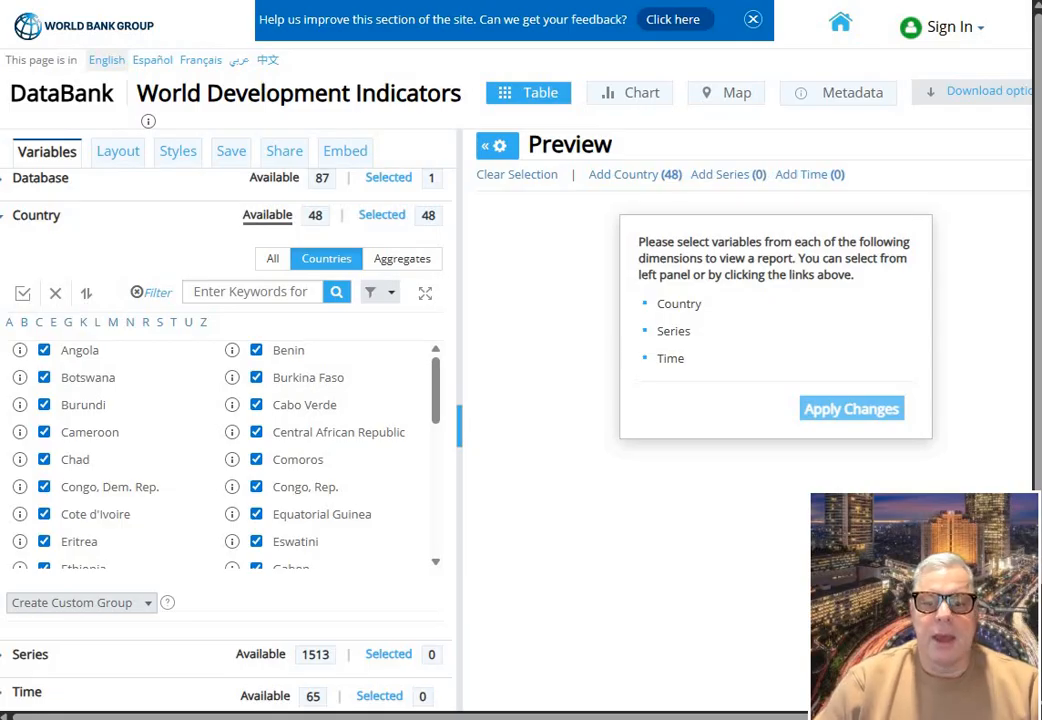
Step: Switch the country region filter from Sub-Saharan Africa to Latin America & Caribbean and add all of those countries to the selection
click(381, 292)
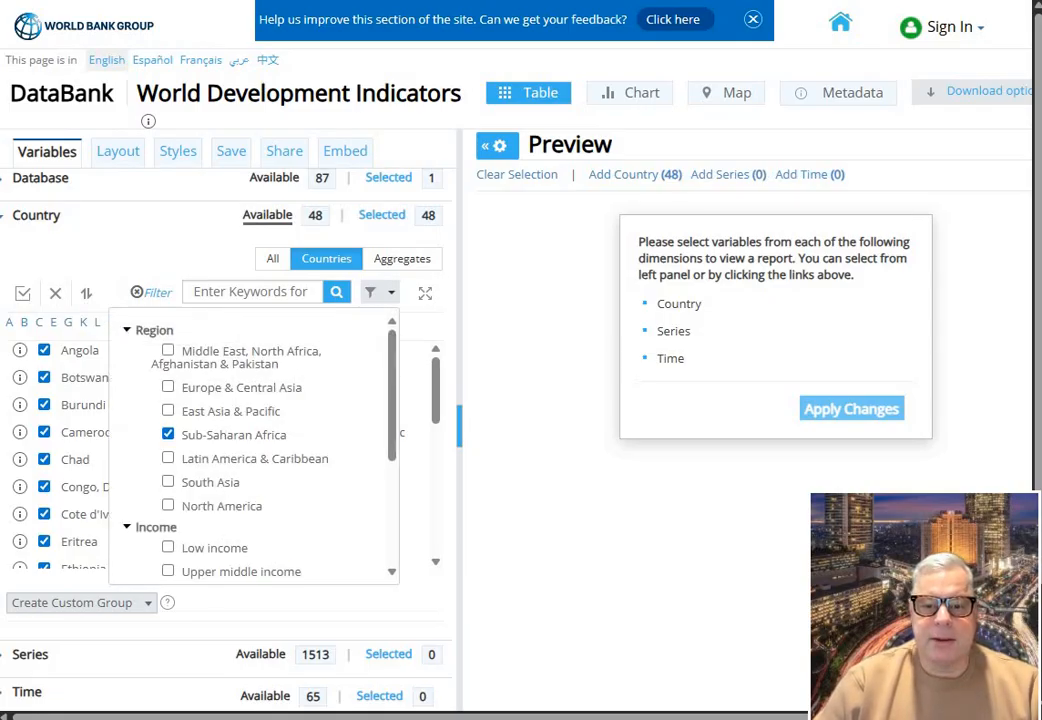
click(168, 434)
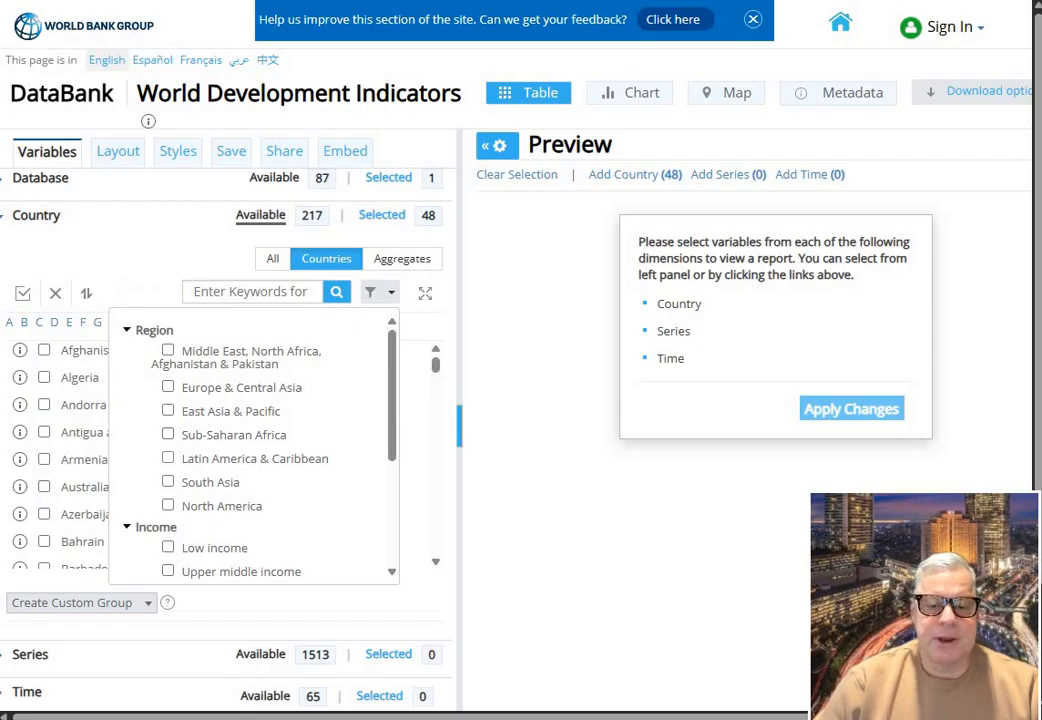
click(168, 458)
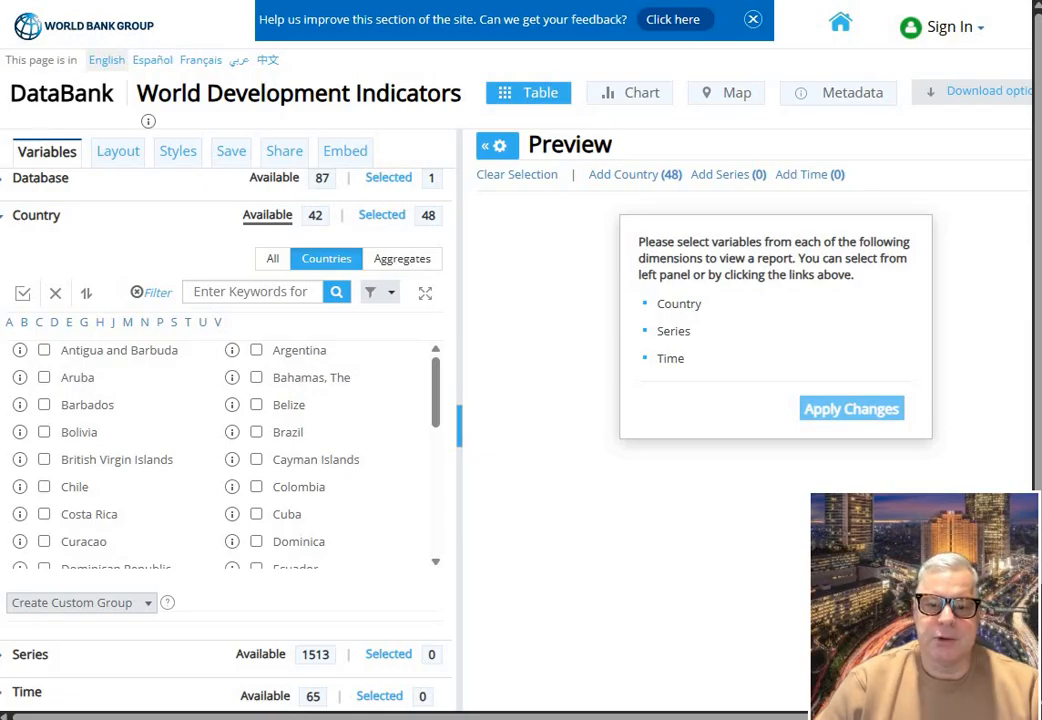
click(23, 293)
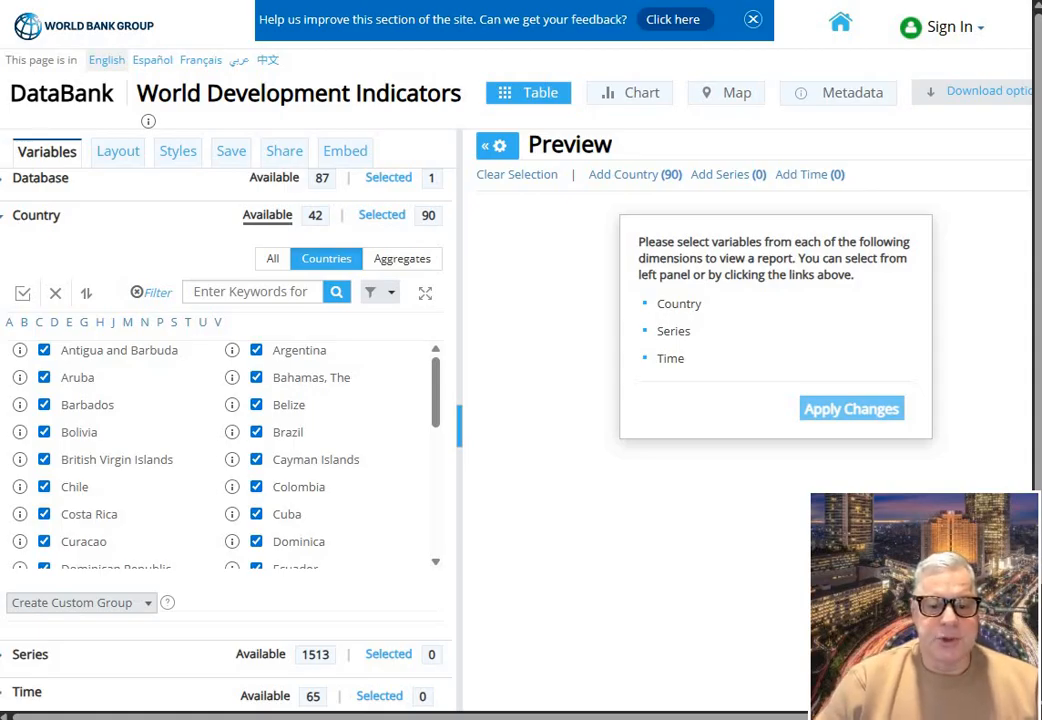
Step: Search the series for "GDP per capita" and select GDP per capita, PPP (constant 2021 international $)
click(30, 655)
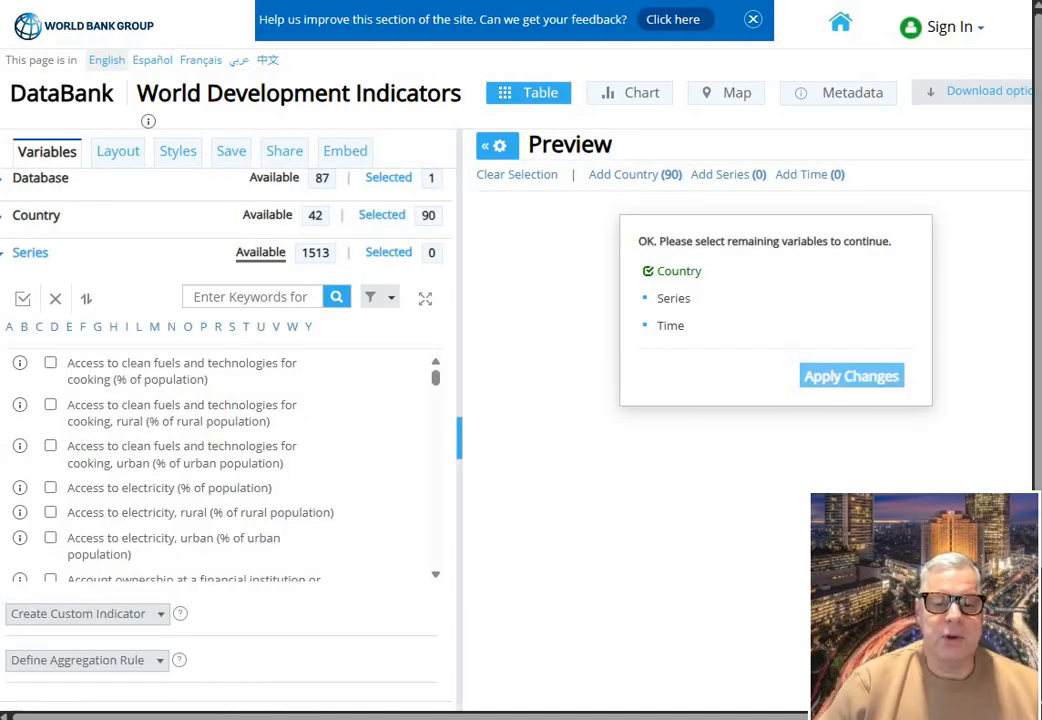
click(252, 297)
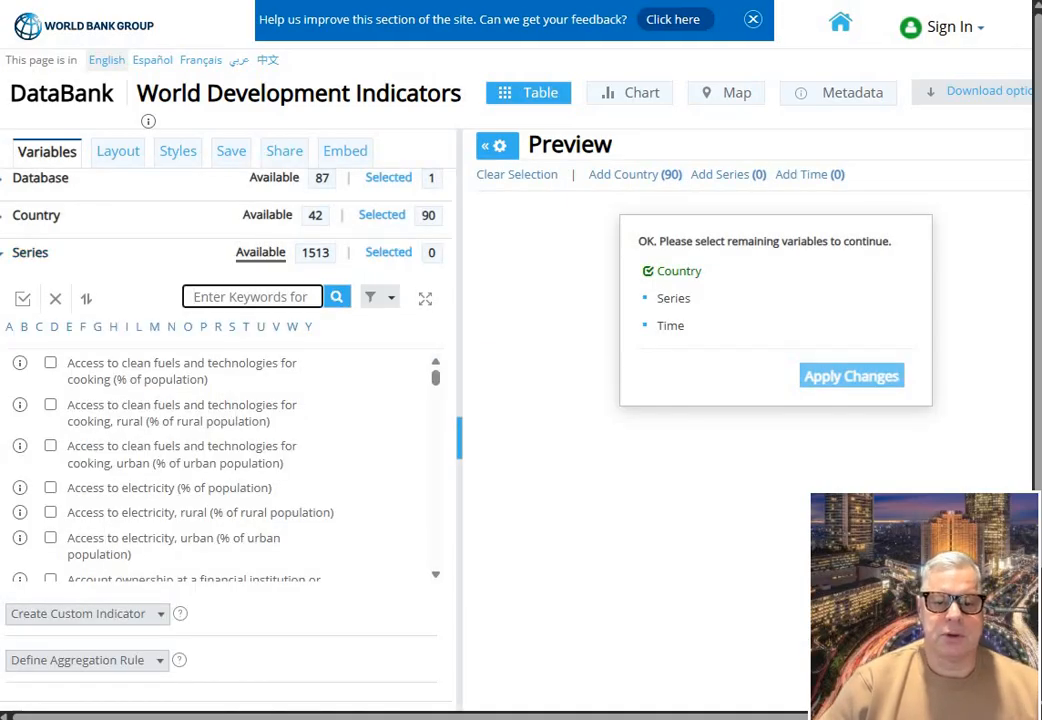
text(GDP)
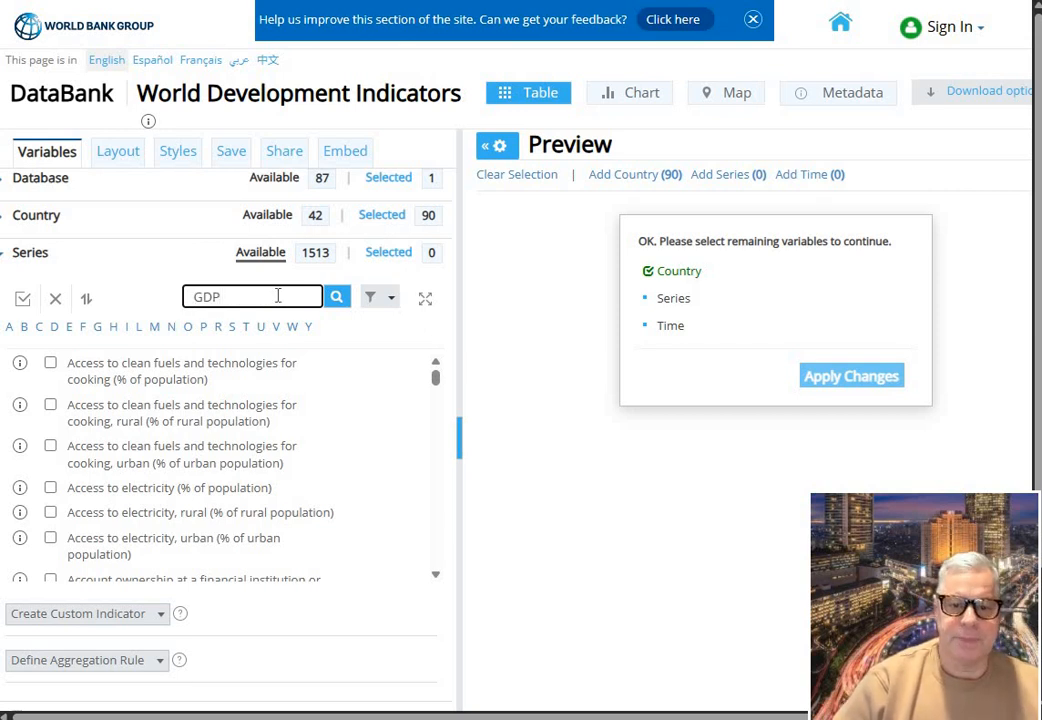
text( p)
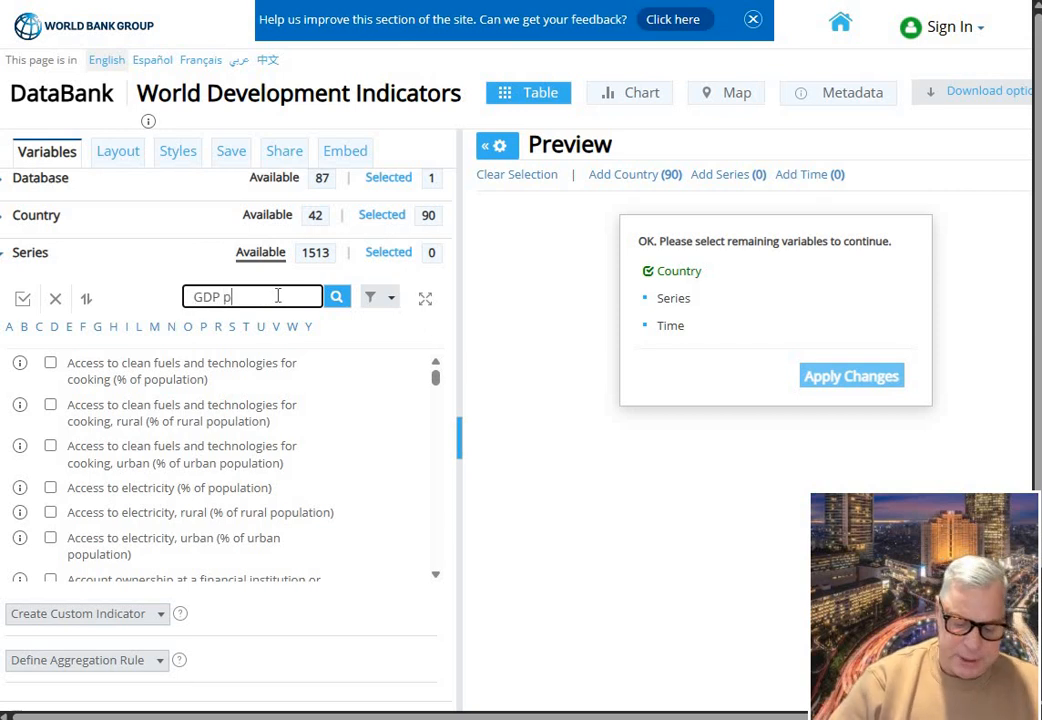
text(er capita)
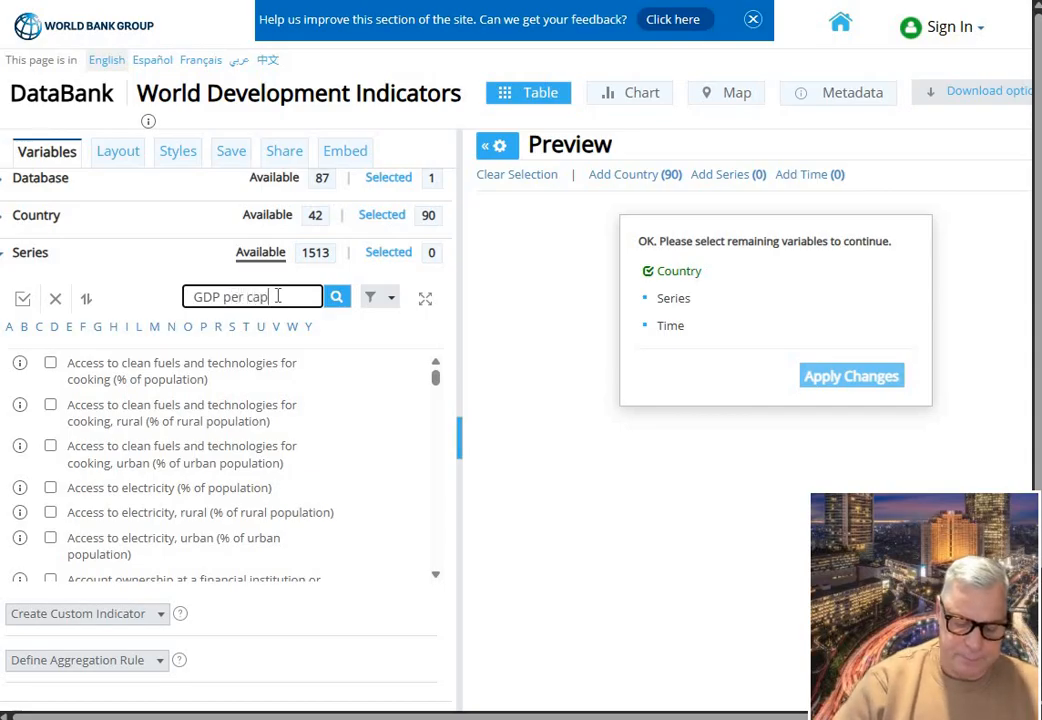
click(338, 296)
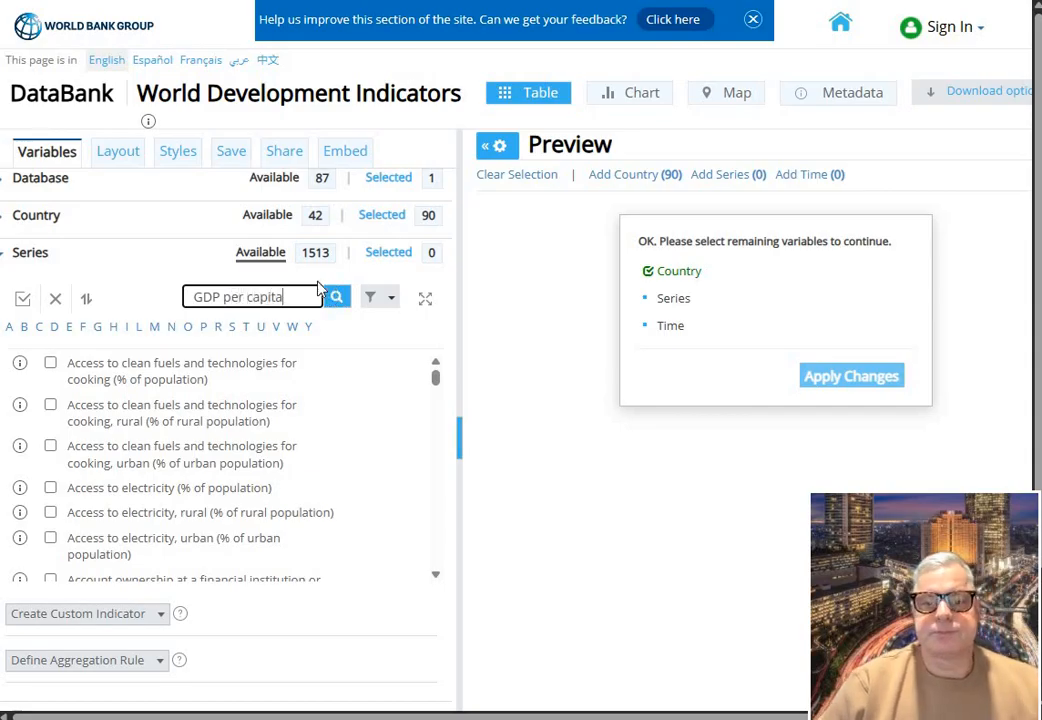
click(98, 336)
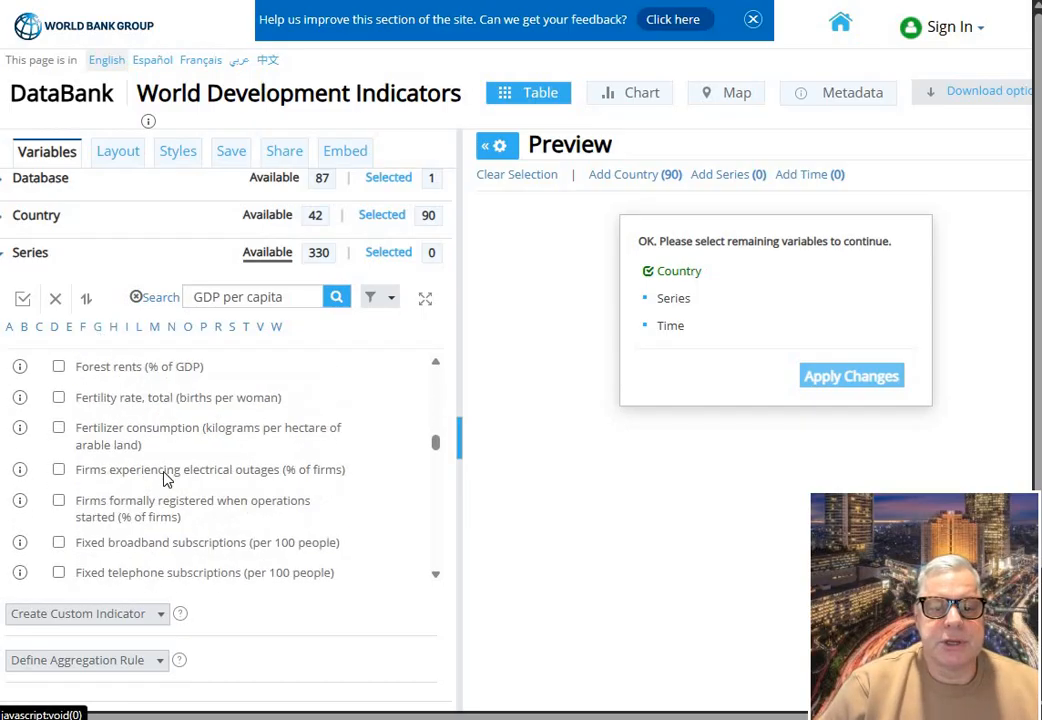
scroll(157, 493, up, 3)
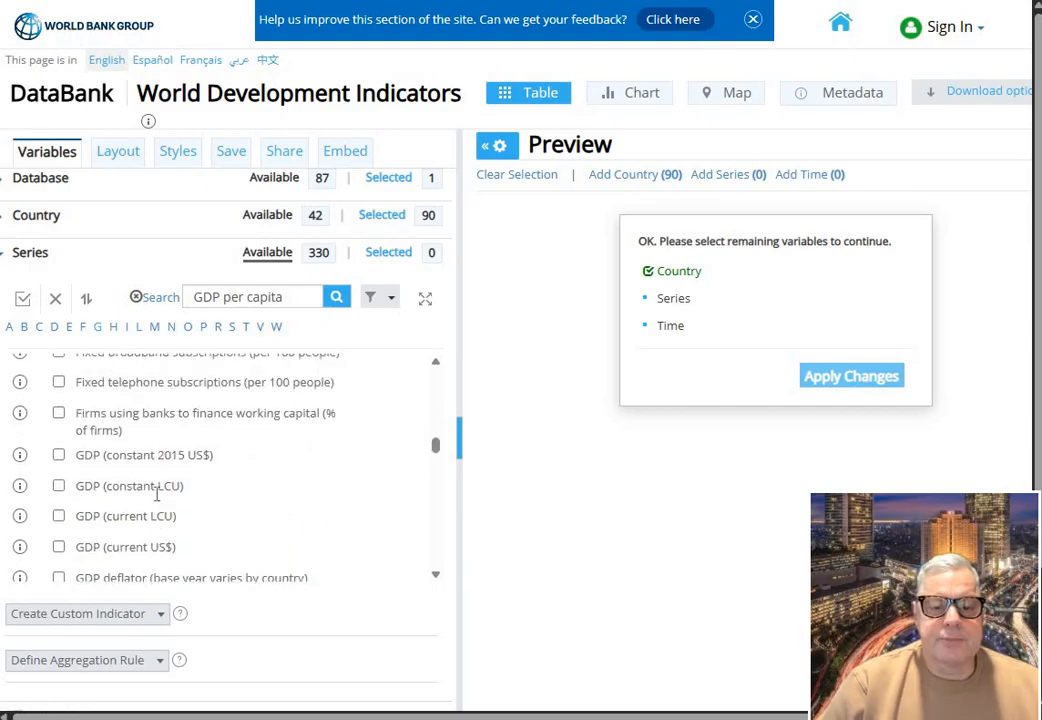
scroll(157, 493, down, 4)
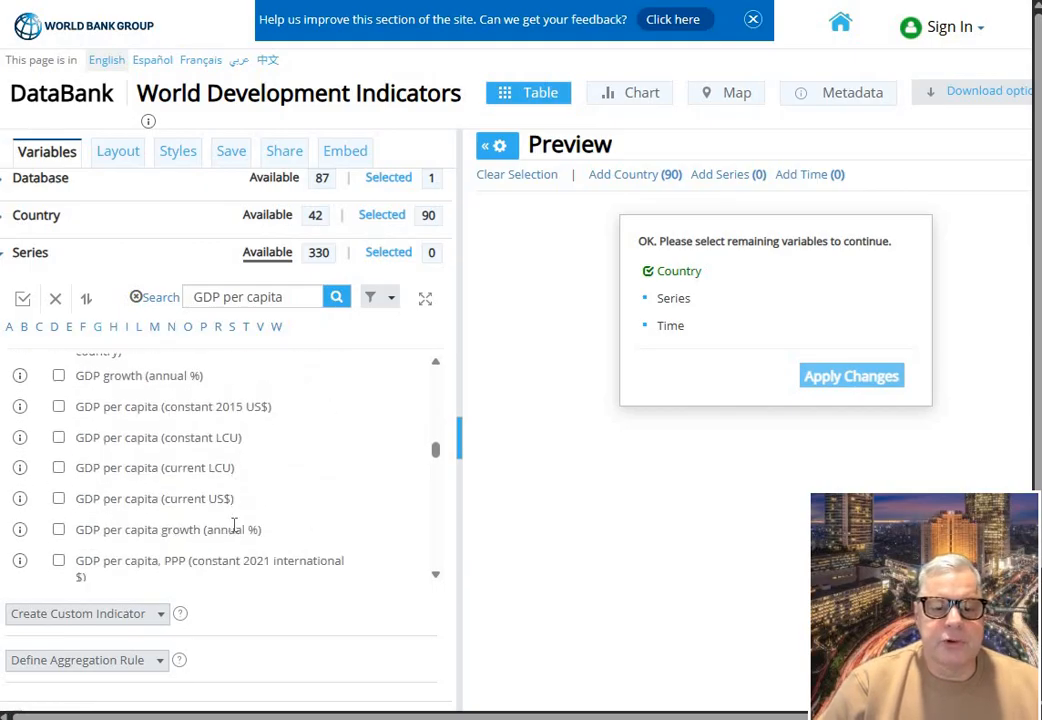
scroll(248, 487, down, 3)
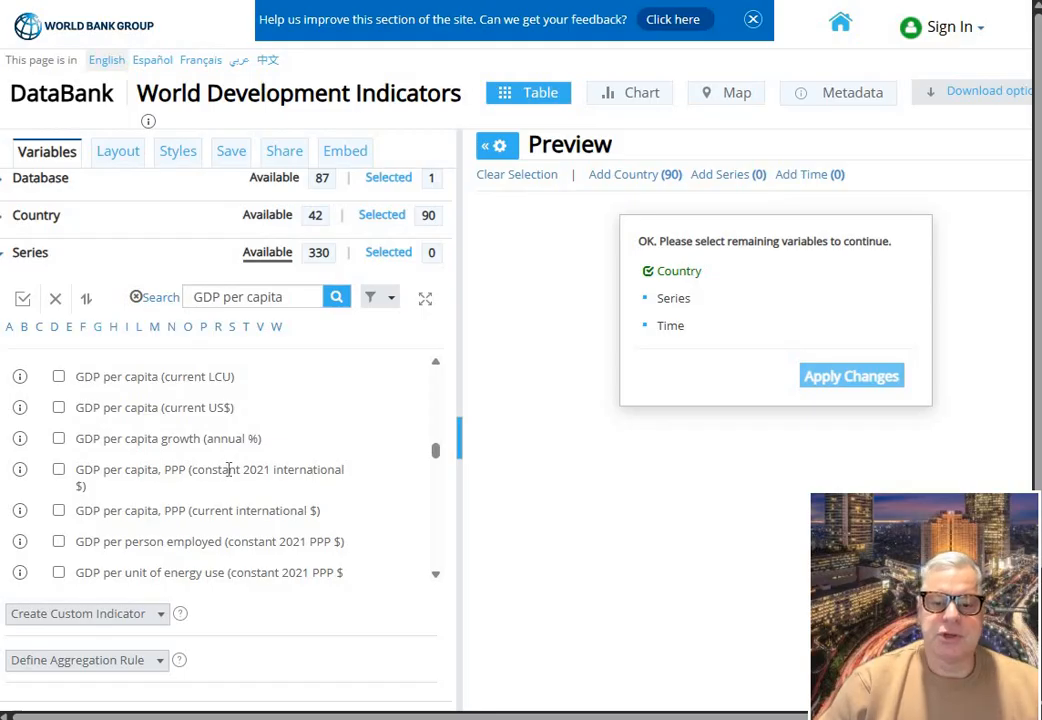
click(58, 470)
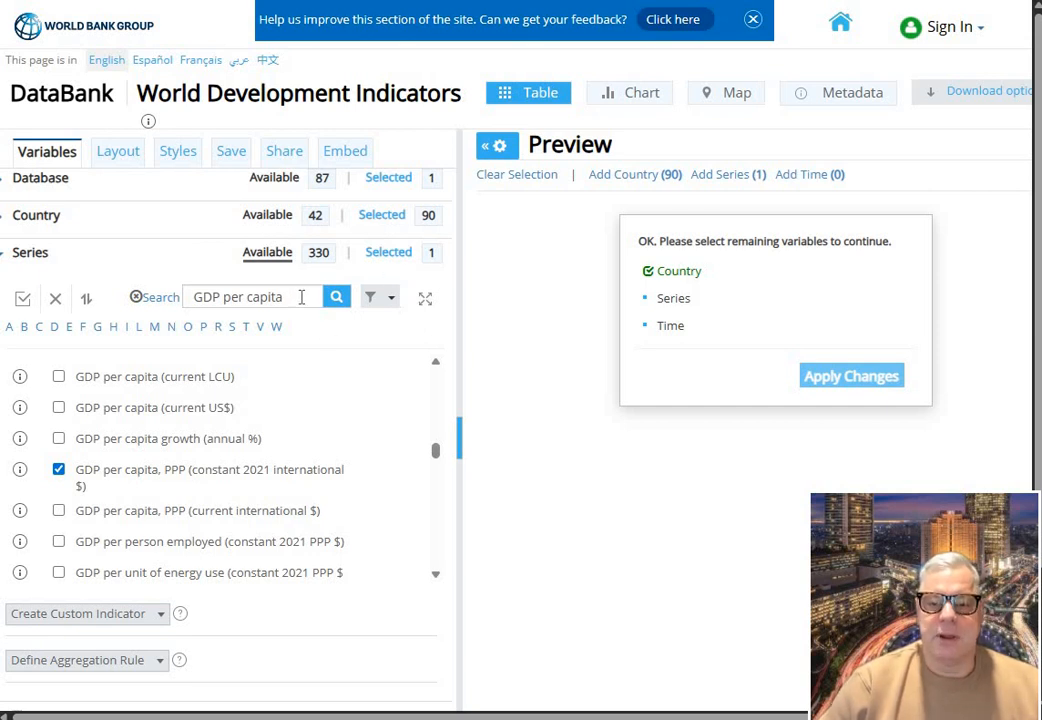
Step: Search the series for "fertility" and add Fertility rate, total (births per woman) to the selection
drag(302, 297, 108, 218)
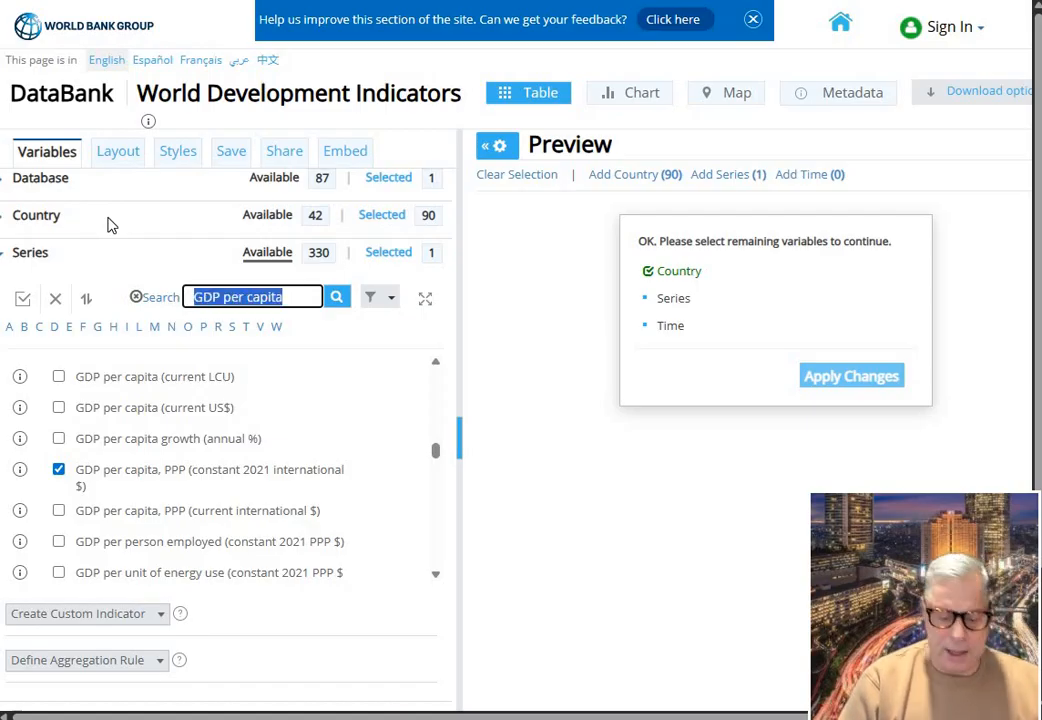
text(fertil)
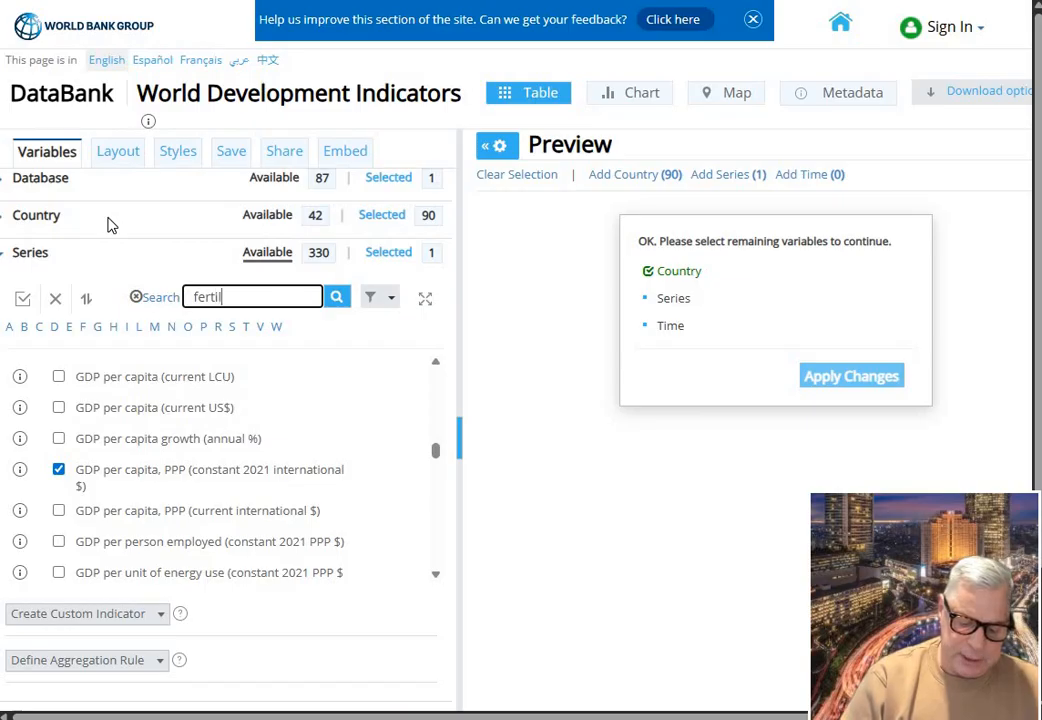
text(ity)
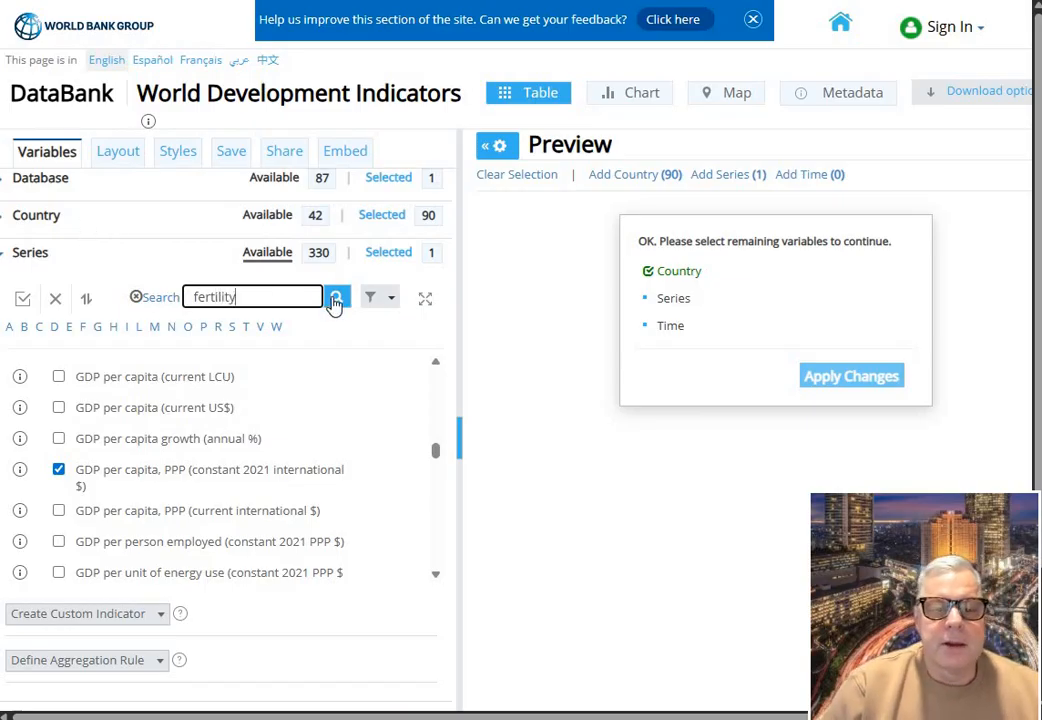
click(336, 299)
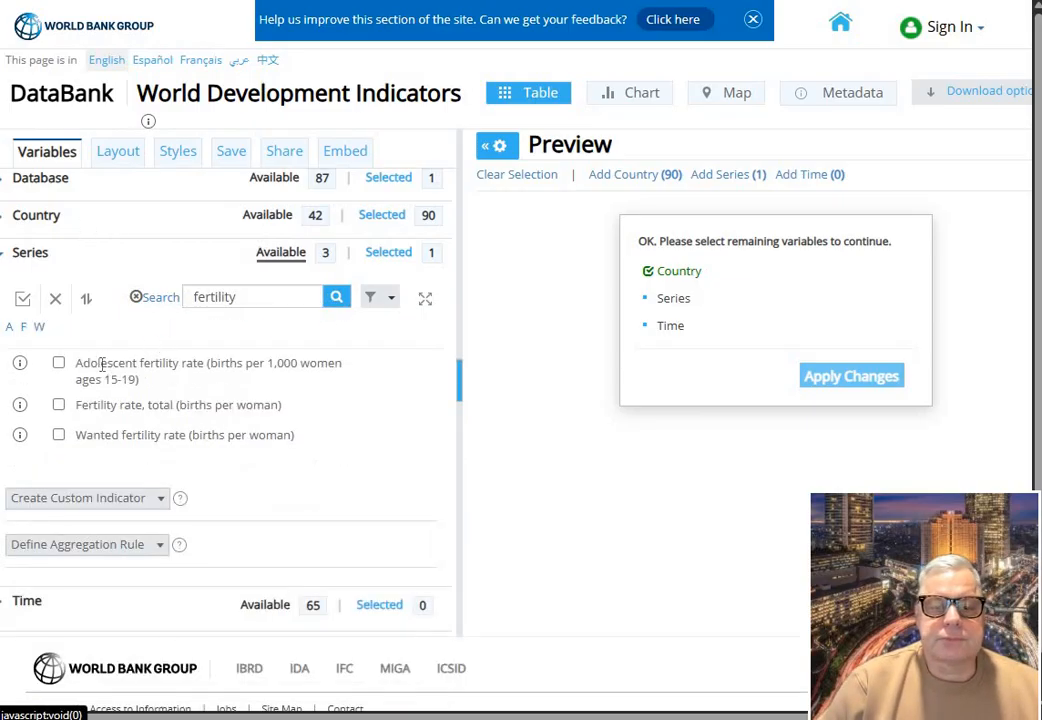
click(59, 406)
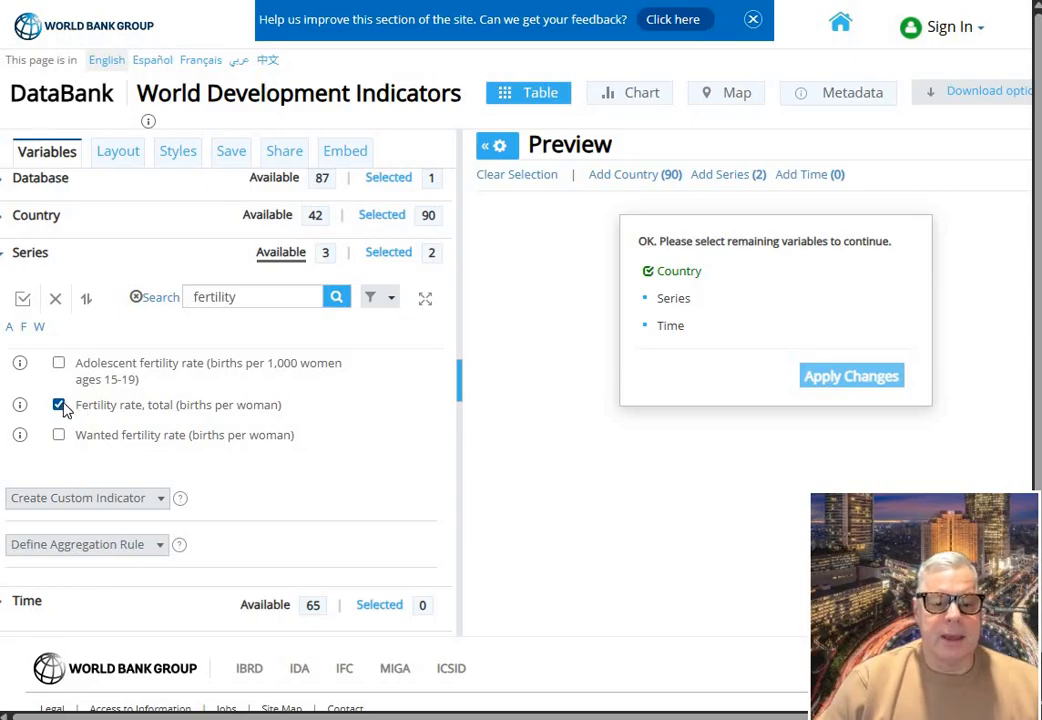
Step: Select the year 2024 for the time dimension and apply the changes to generate the report
click(28, 604)
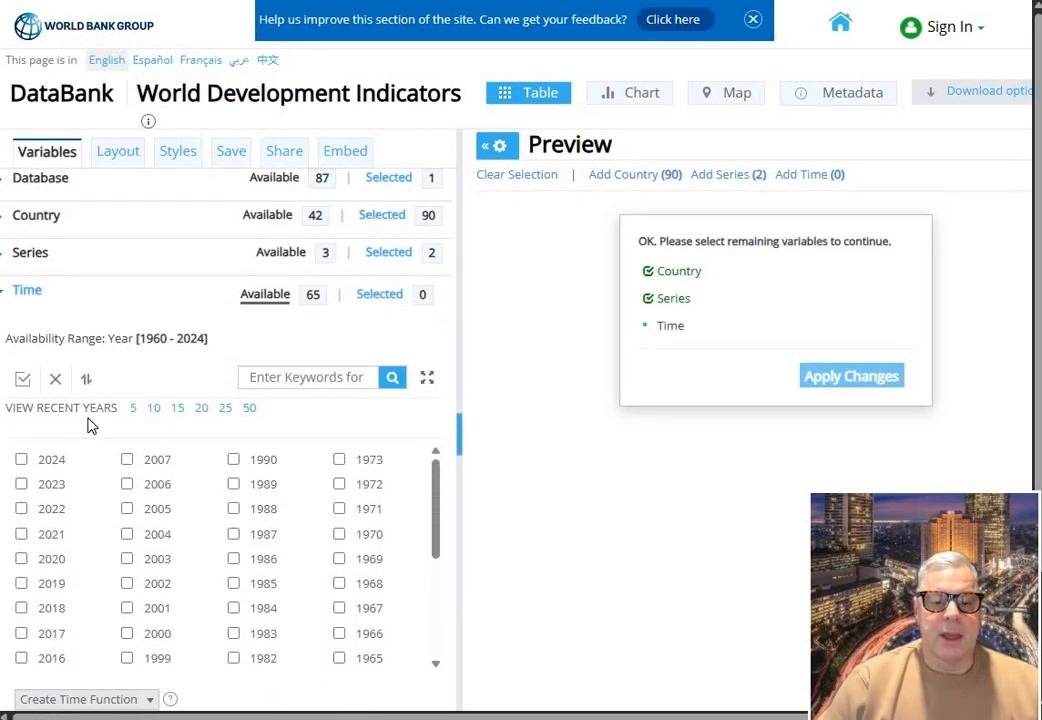
click(21, 460)
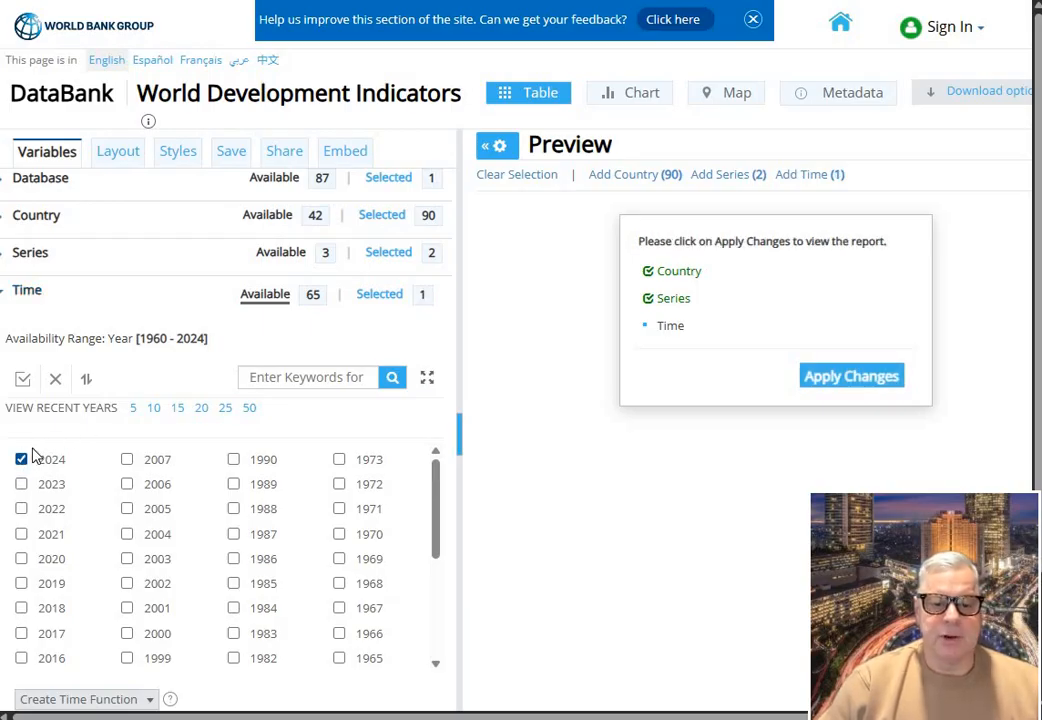
click(838, 374)
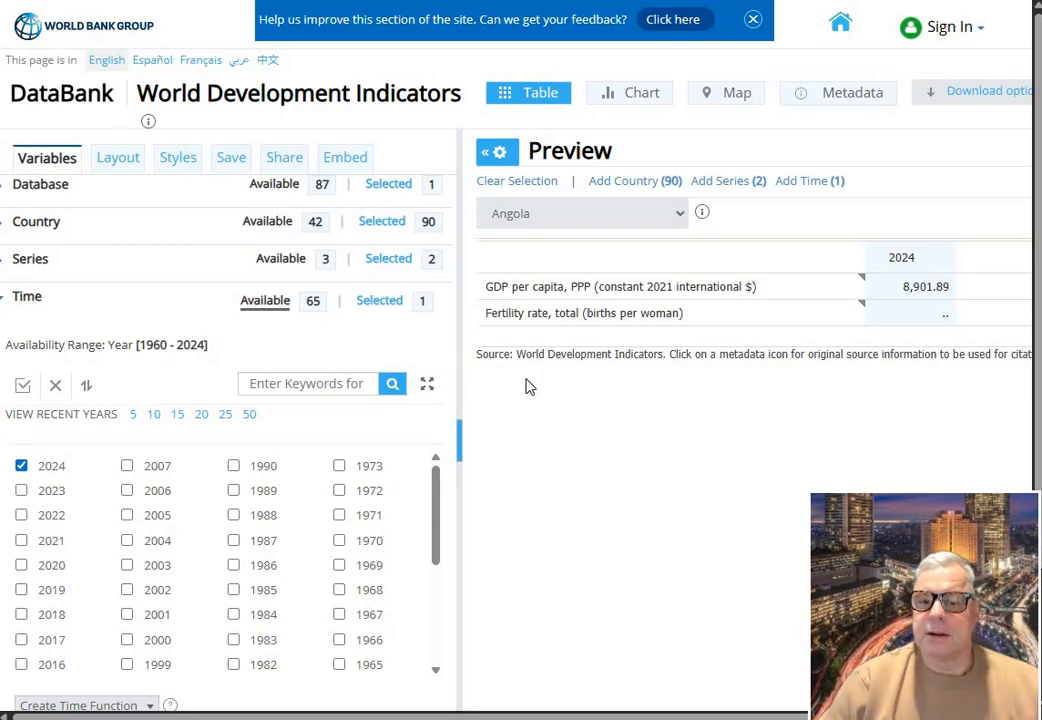
Step: Add the years 2023, 2022, 2021 and 2020 to the time selection and refresh the report
click(21, 495)
click(21, 540)
click(21, 565)
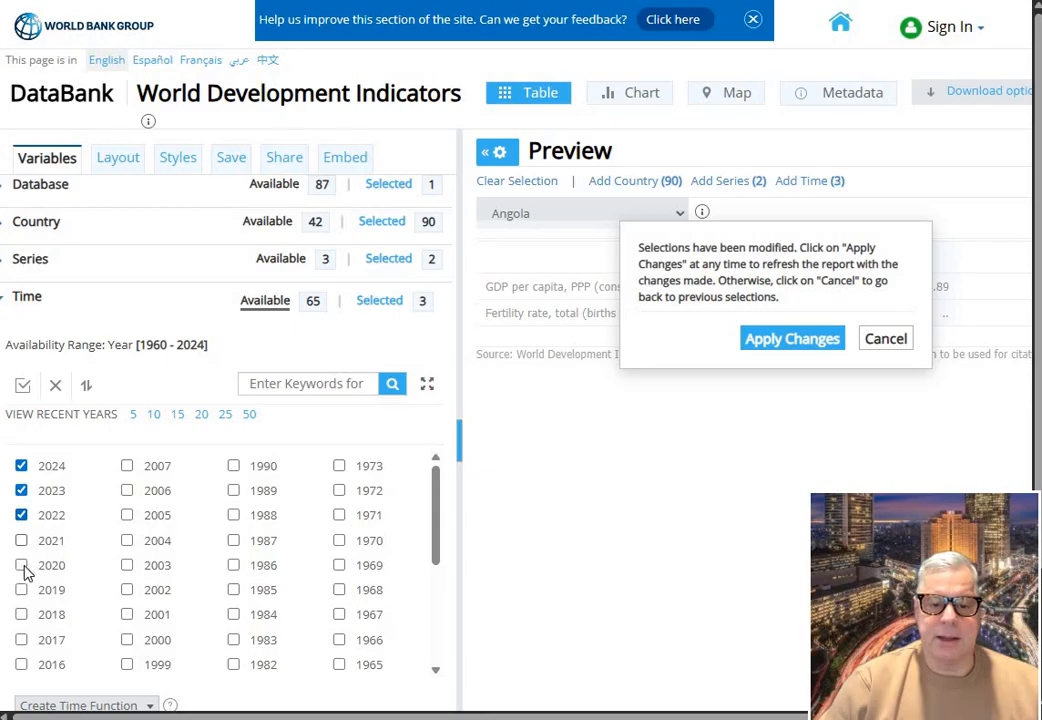
click(810, 339)
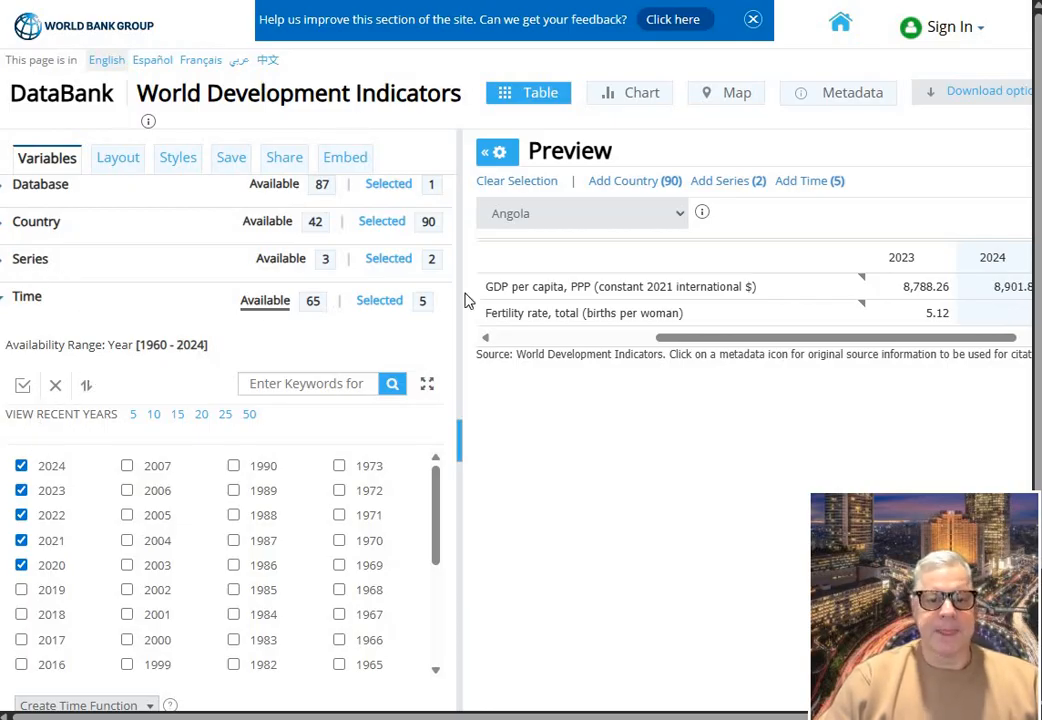
Step: Review the list of selected series, then return to the available years
click(388, 266)
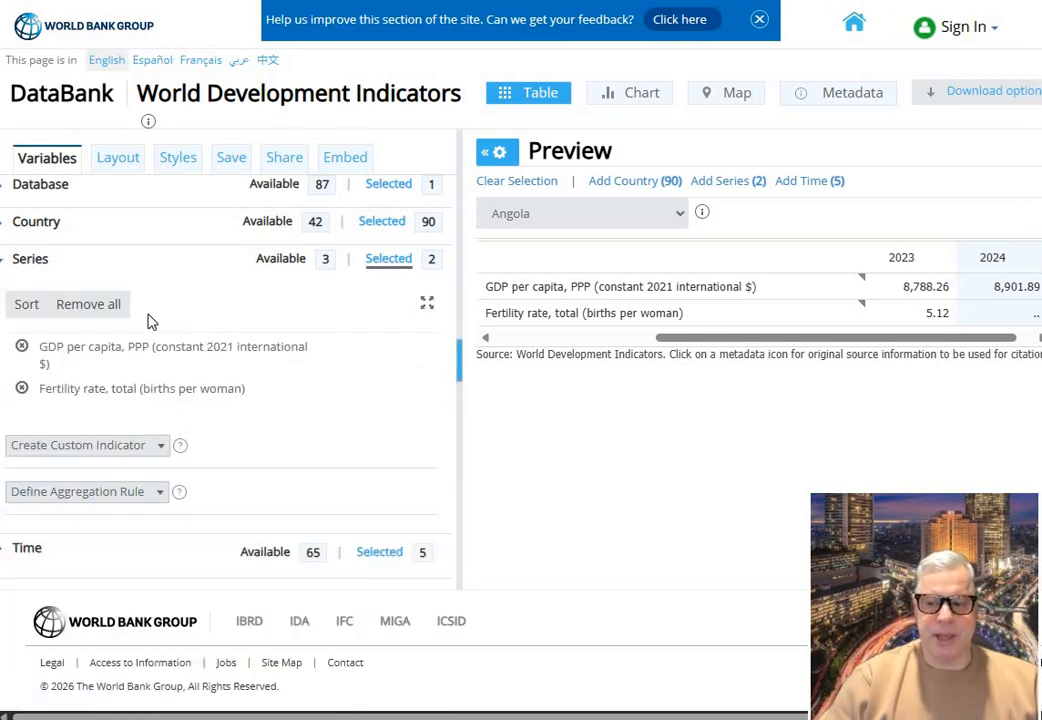
click(40, 272)
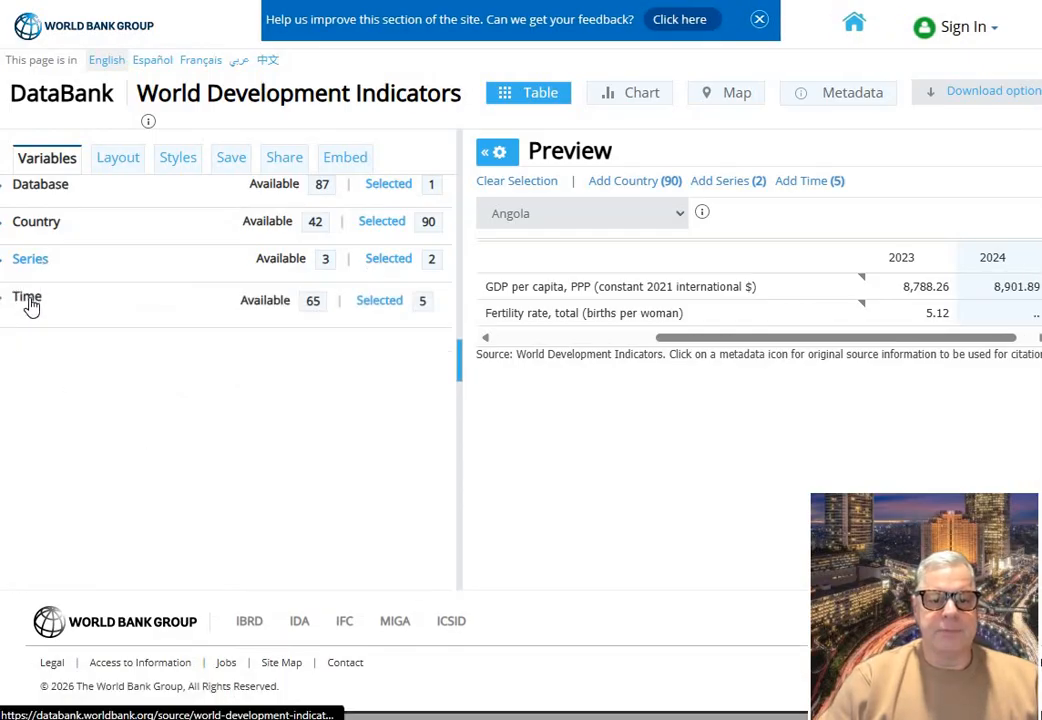
click(27, 296)
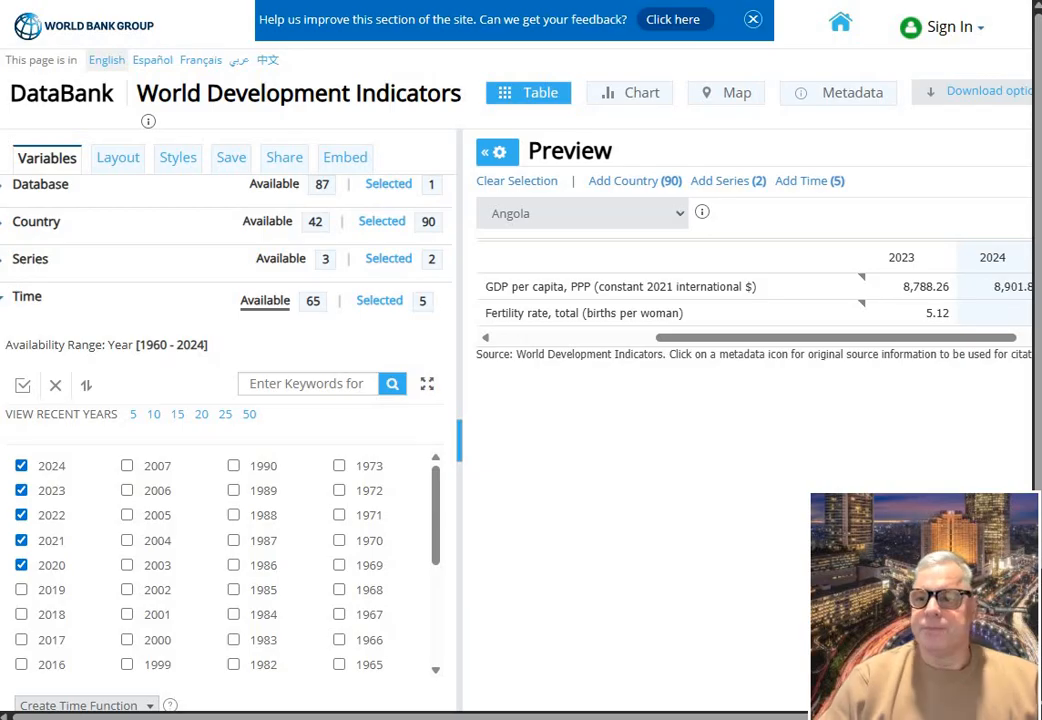
Step: Download the entire dataset through the advanced options as an .xlsx Excel file with the data format set to List, and close the dialog
click(977, 97)
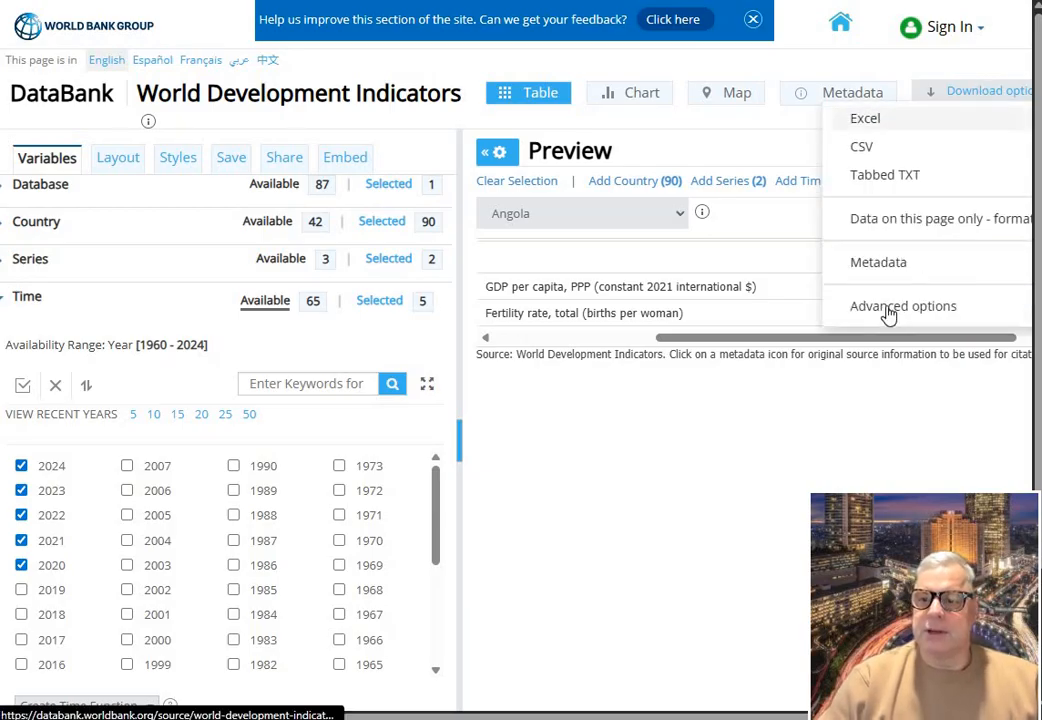
click(899, 310)
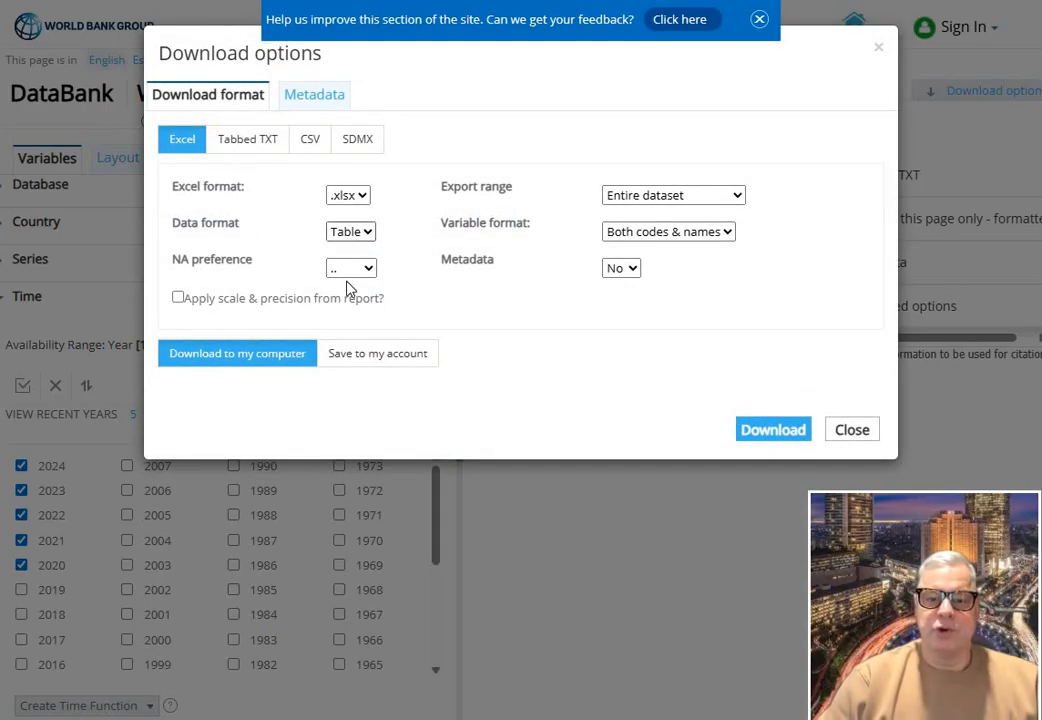
click(352, 231)
click(345, 279)
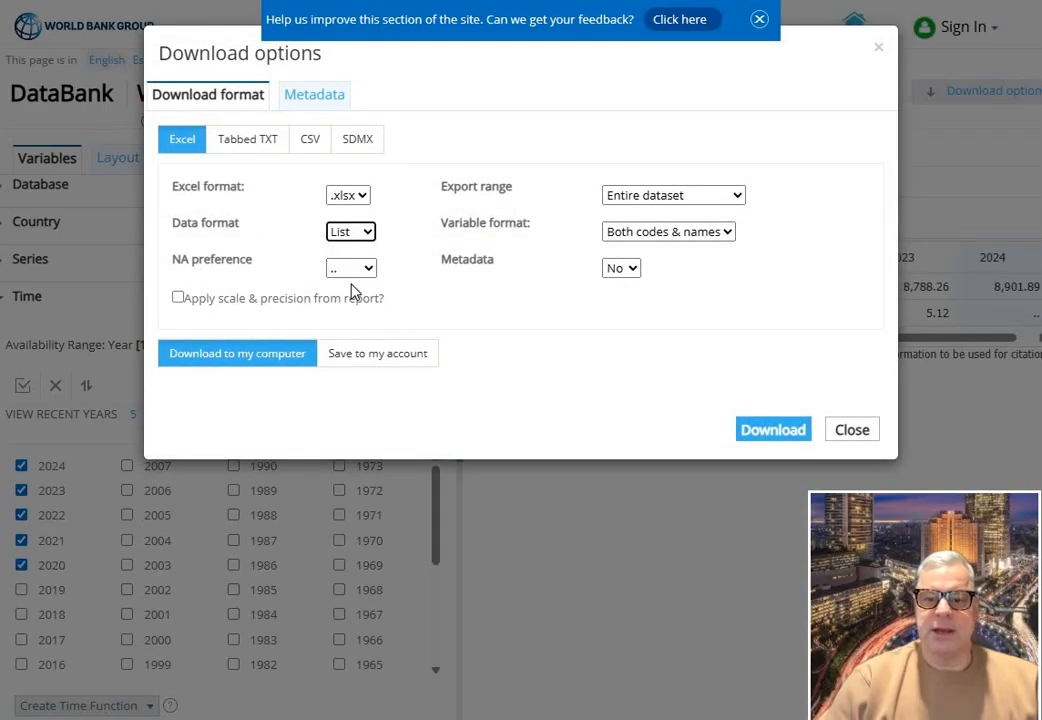
click(778, 434)
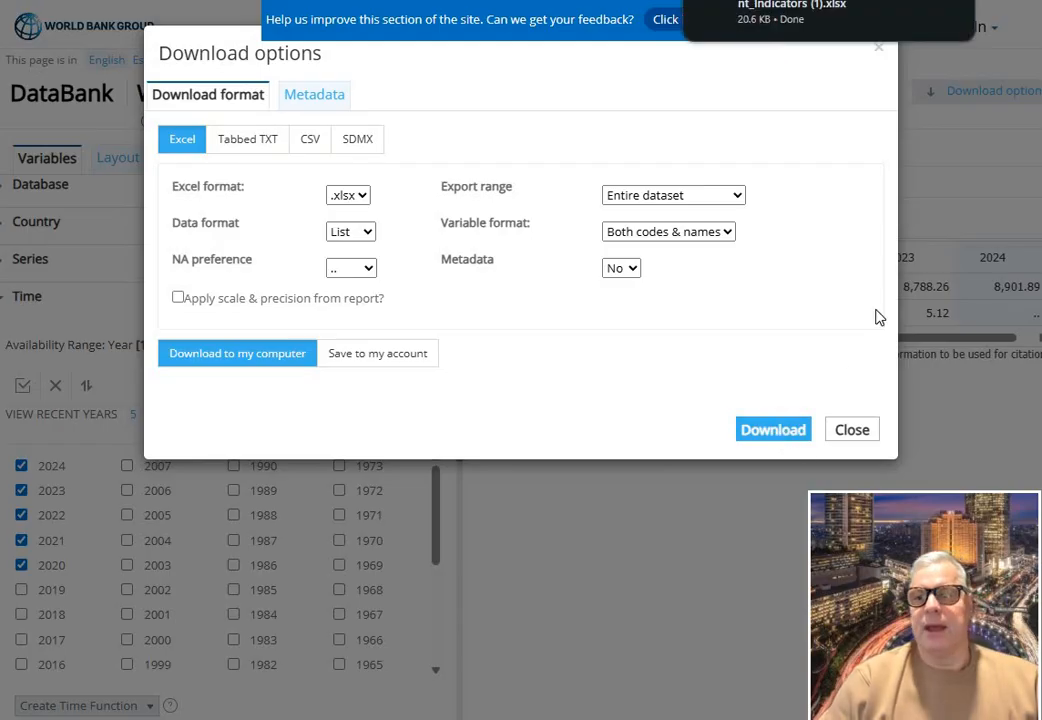
click(845, 430)
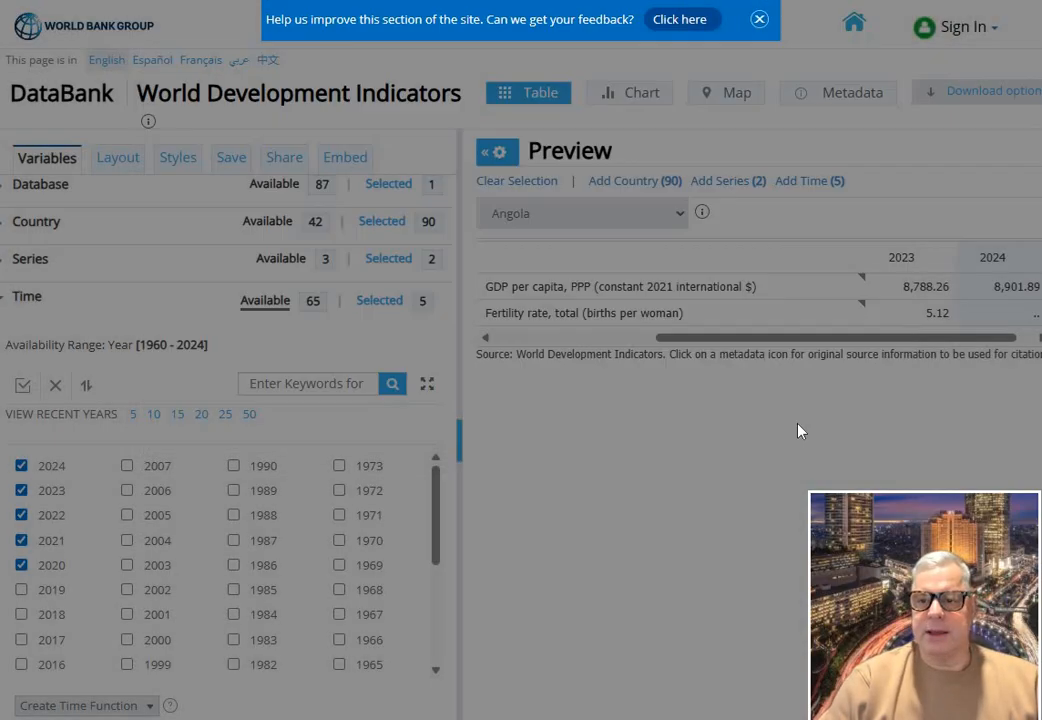